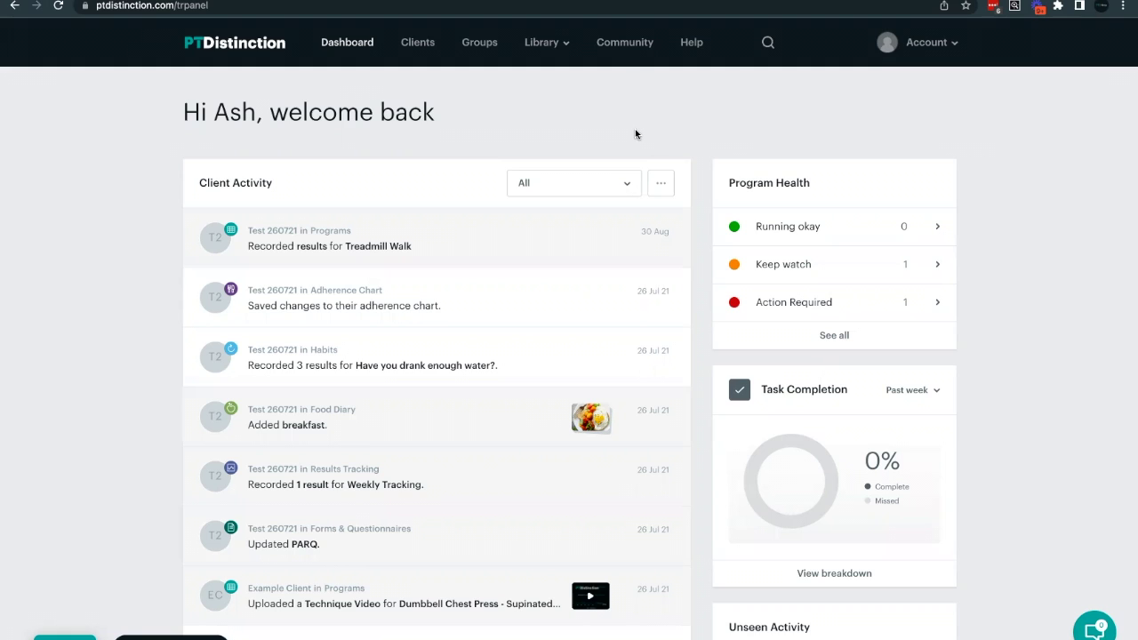
- Go to the Exercises library, filter to My Exercises, and start adding an exercise
click(564, 46)
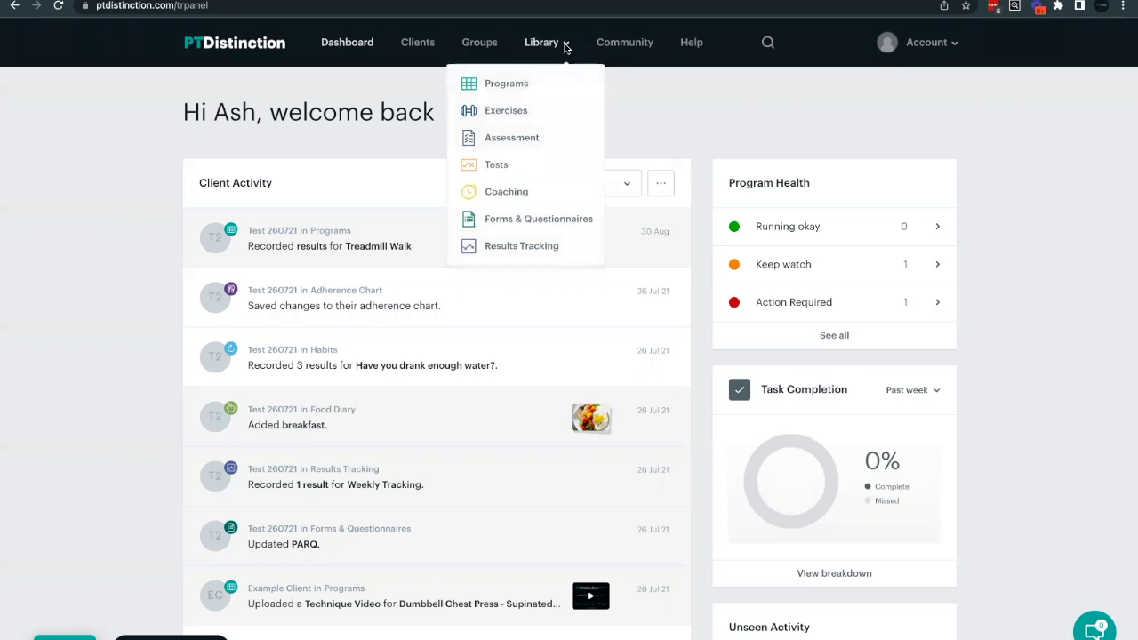
click(518, 115)
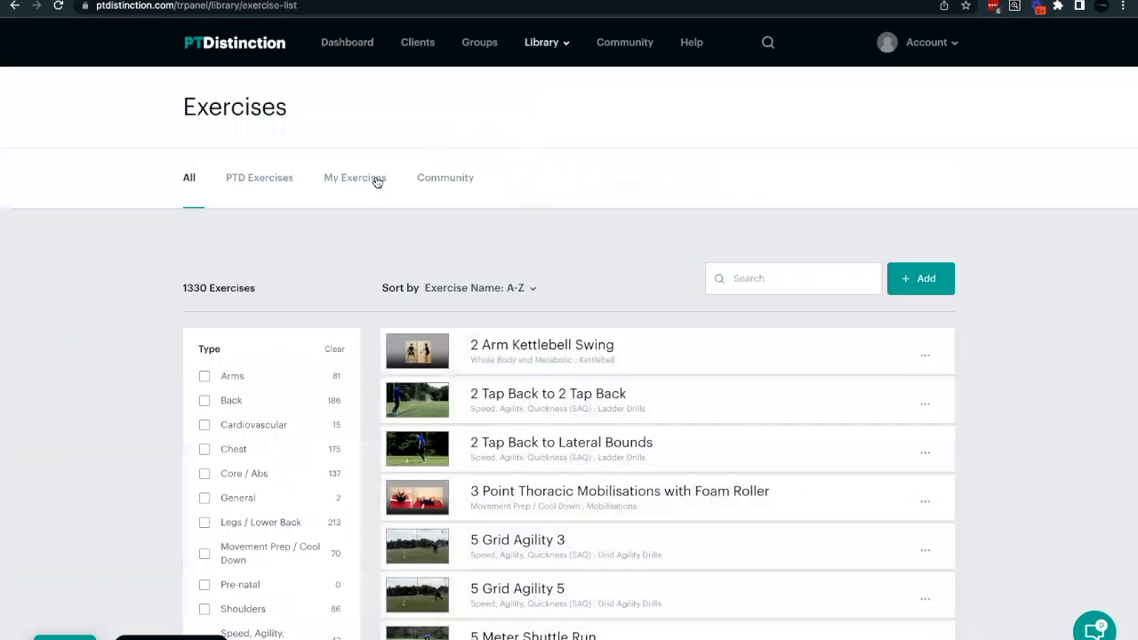
click(356, 181)
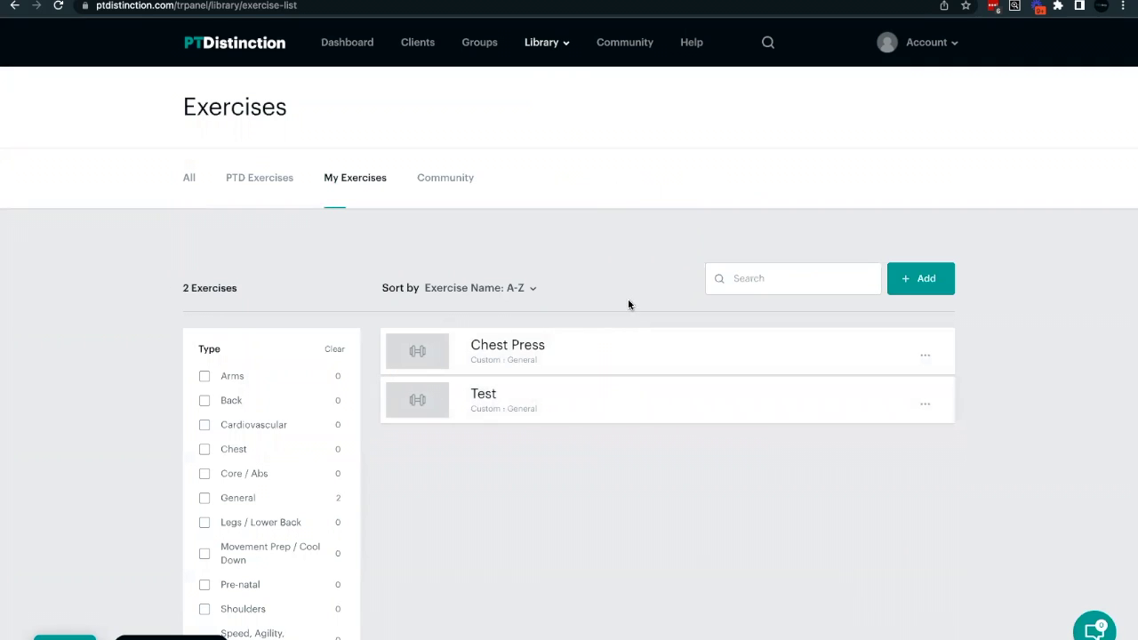
click(919, 280)
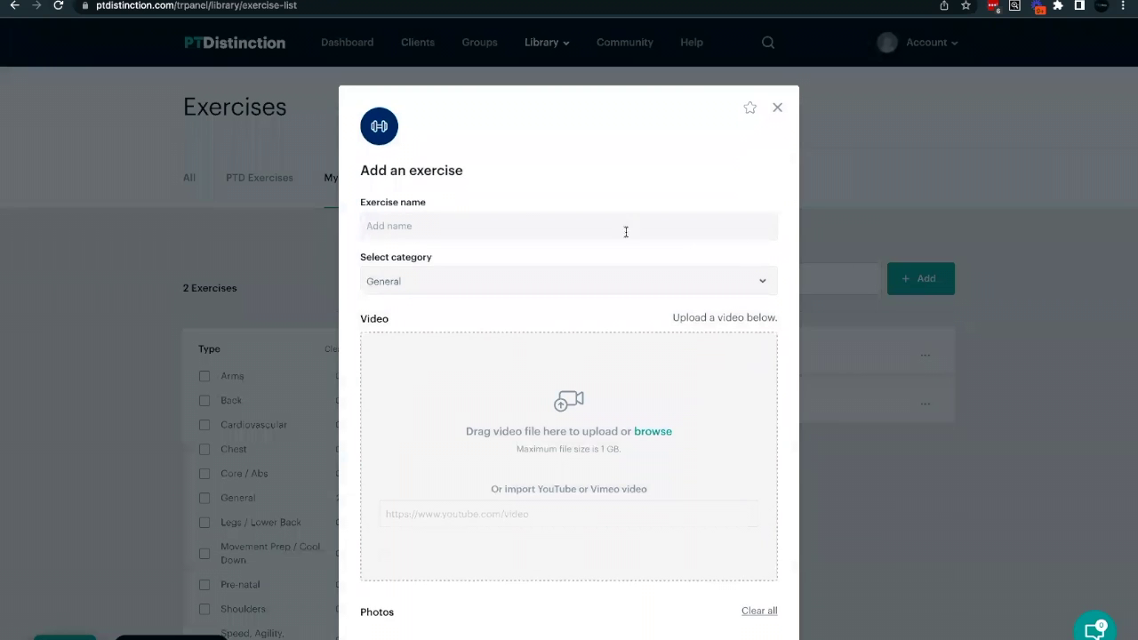
- Name the exercise 'New Exercise' and file it under a new 'New Exercise' category
click(436, 228)
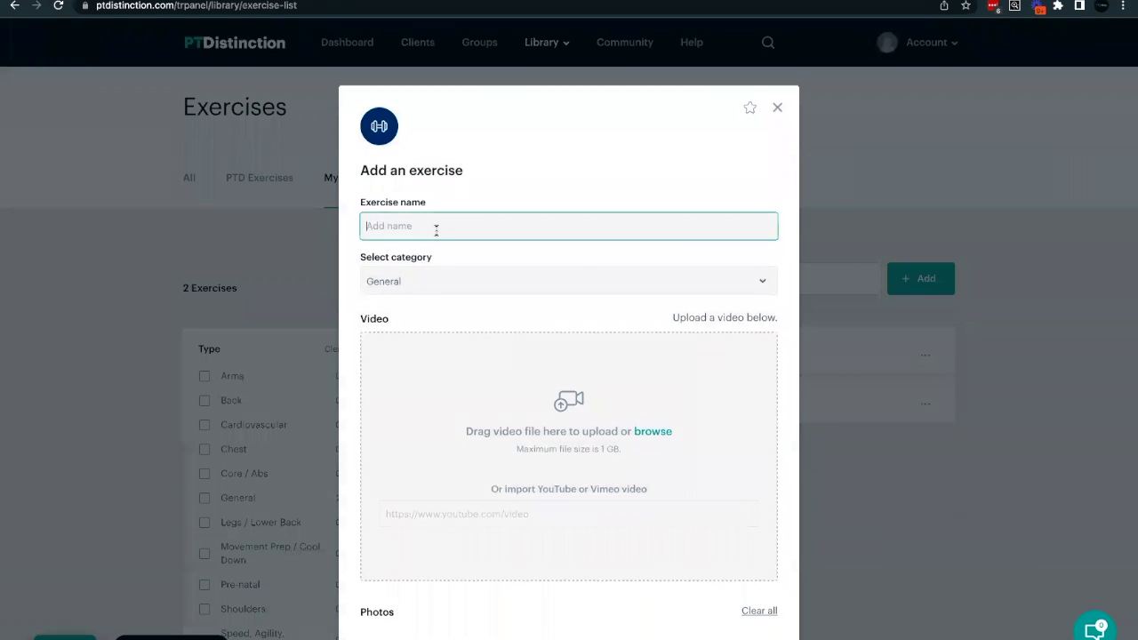
text(New Exercise)
click(465, 287)
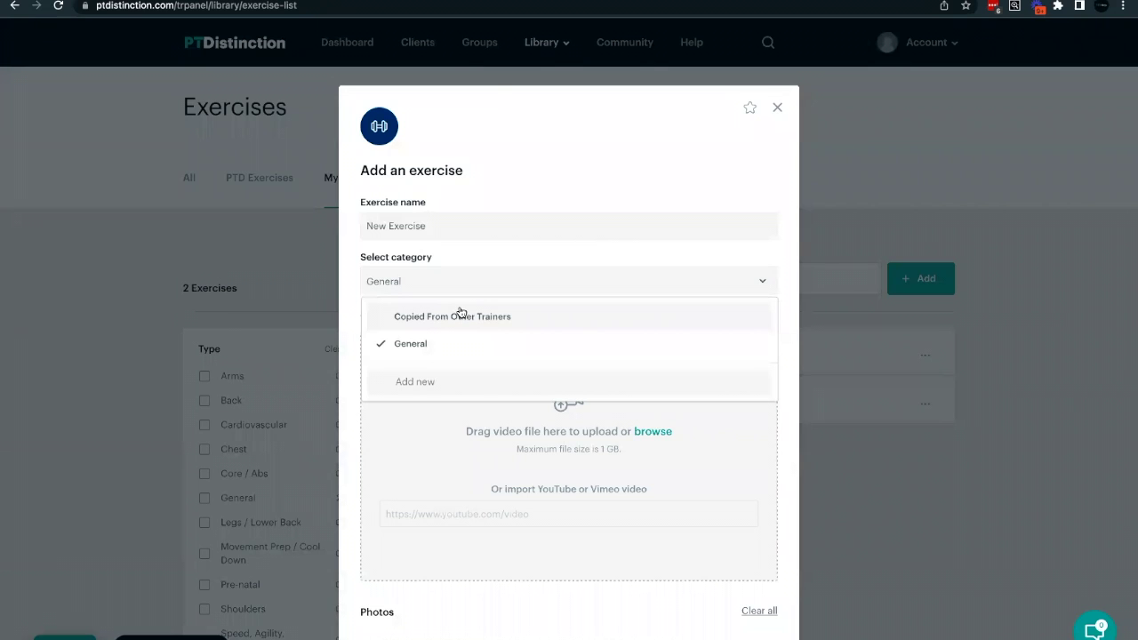
click(439, 382)
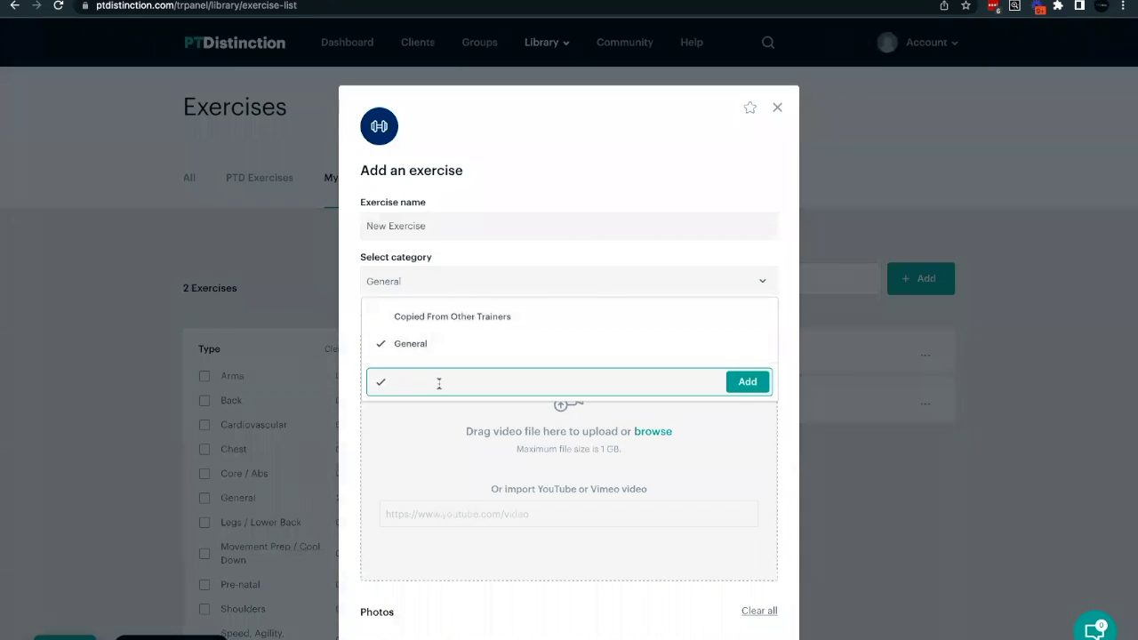
text(New Exercise)
click(748, 382)
click(757, 383)
scroll(702, 368, down, 3)
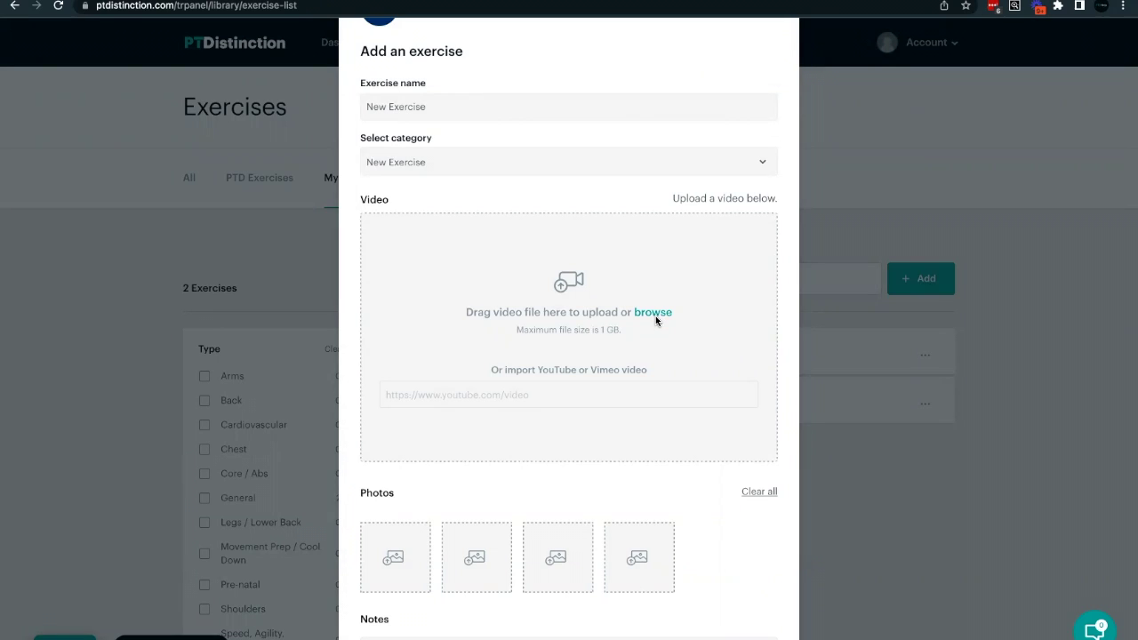
scroll(659, 336, down, 2)
scroll(659, 336, down, 2)
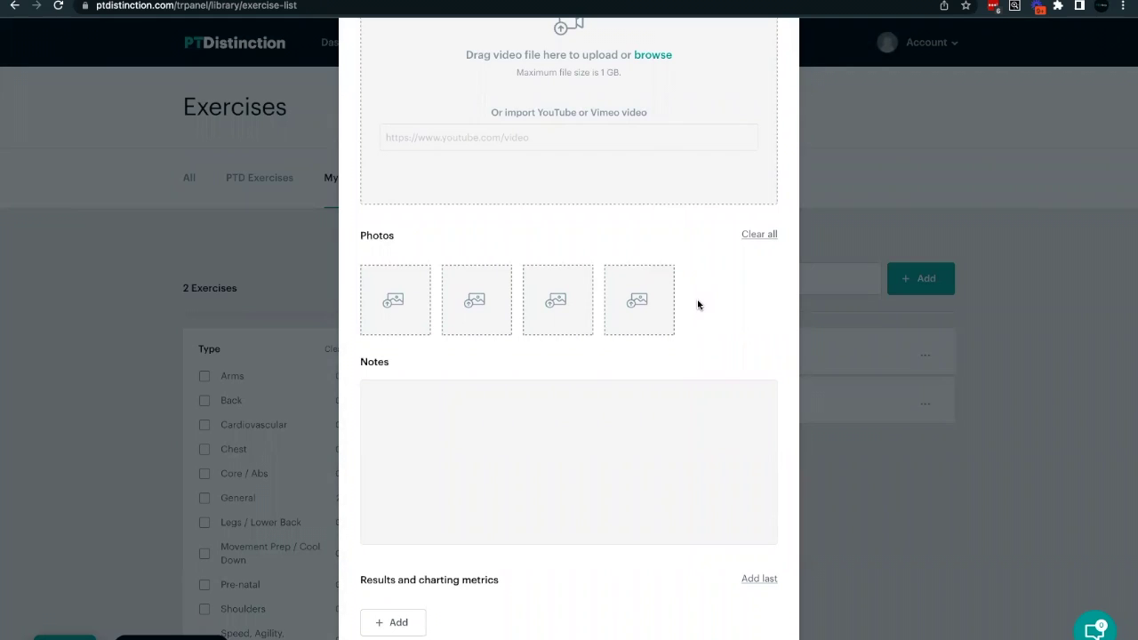
scroll(698, 305, up, 3)
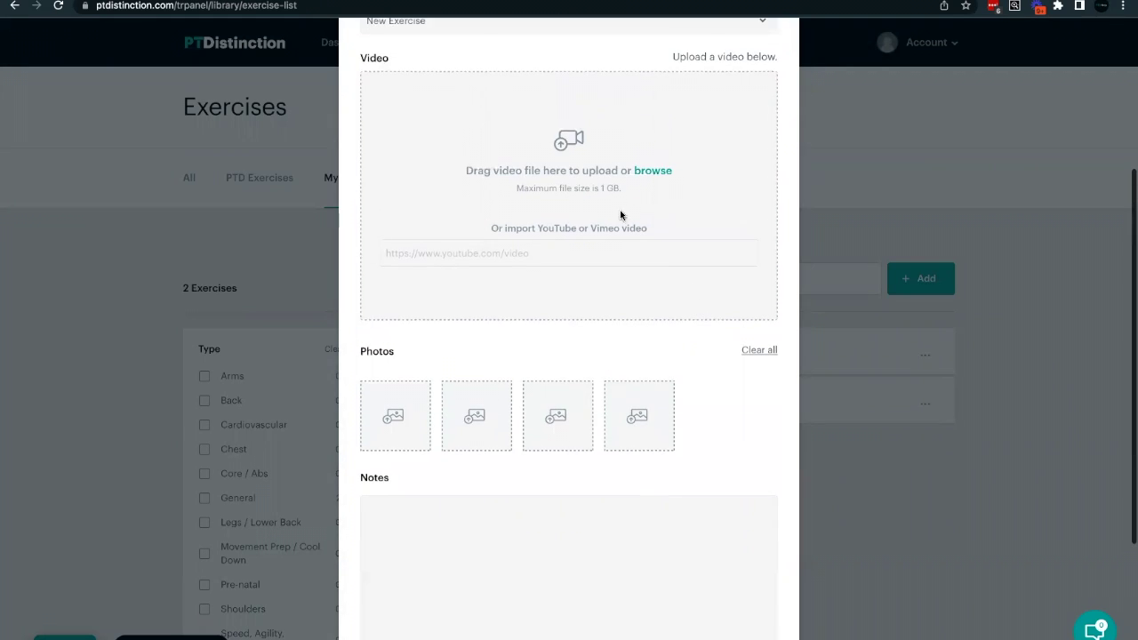
scroll(635, 400, down, 1)
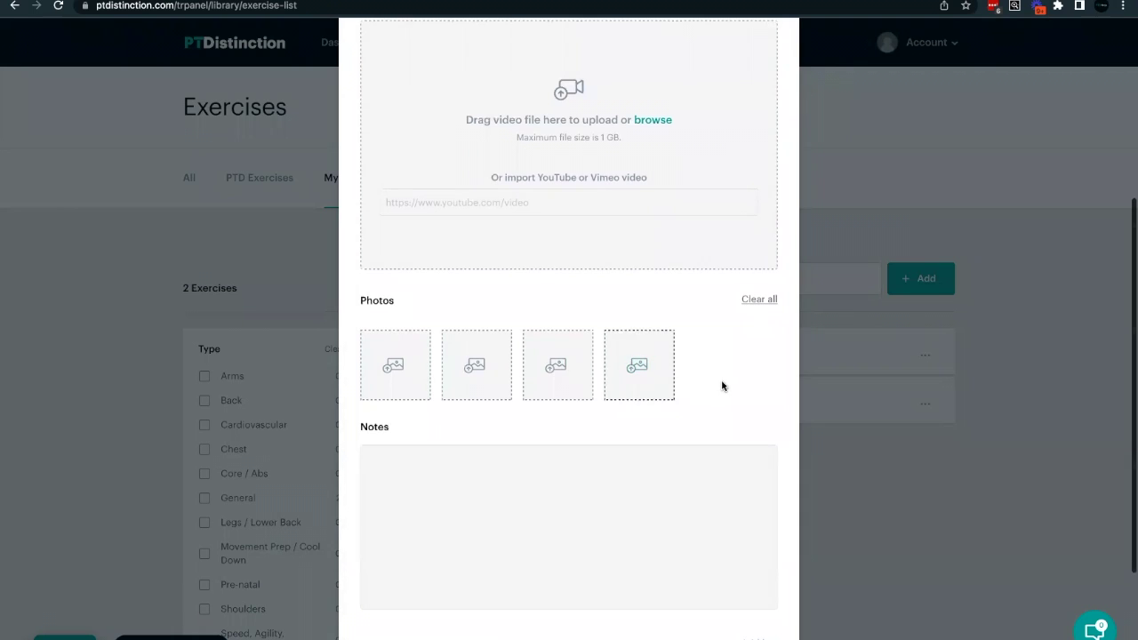
scroll(719, 379, down, 3)
click(402, 316)
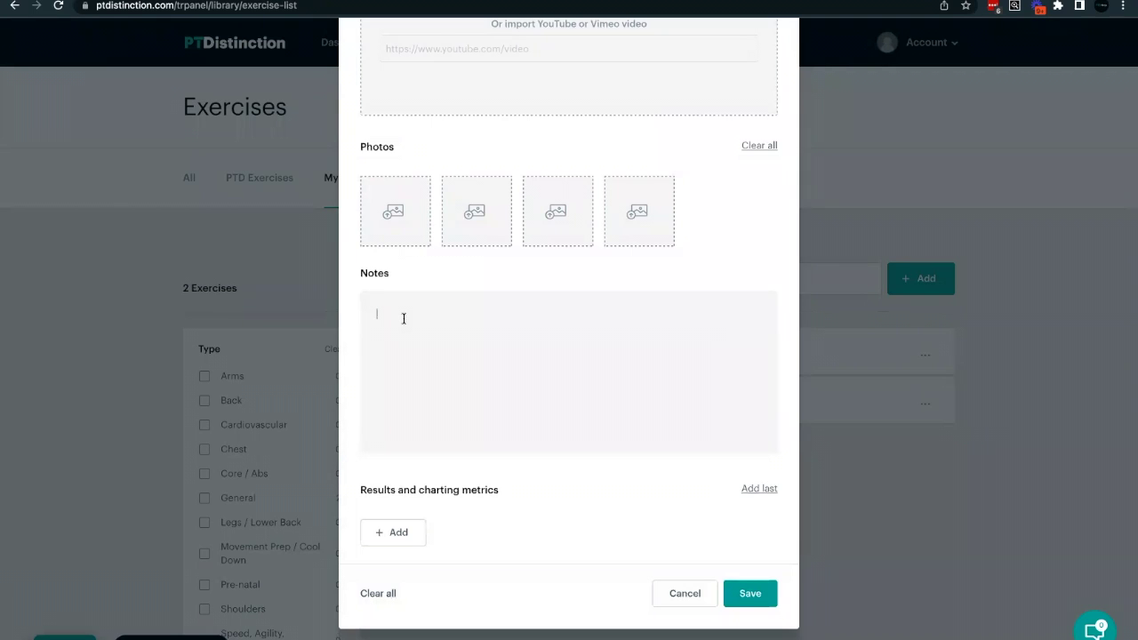
scroll(402, 317, down, 1)
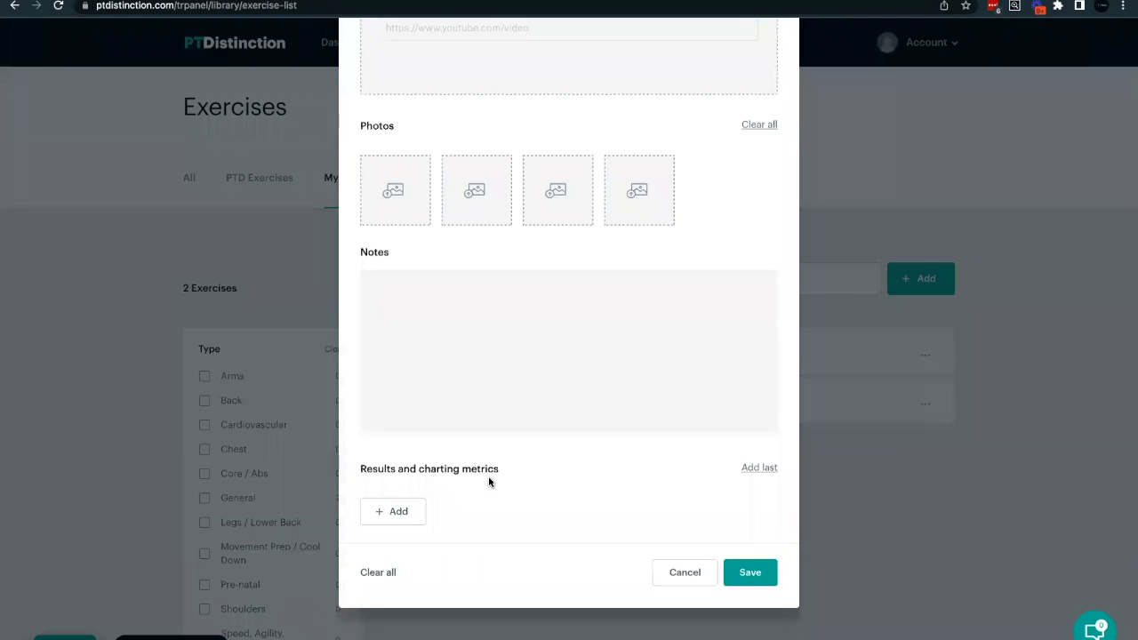
click(396, 514)
- Add a results metric named Weight, measured in a newly created Lbs unit
scroll(473, 480, down, 3)
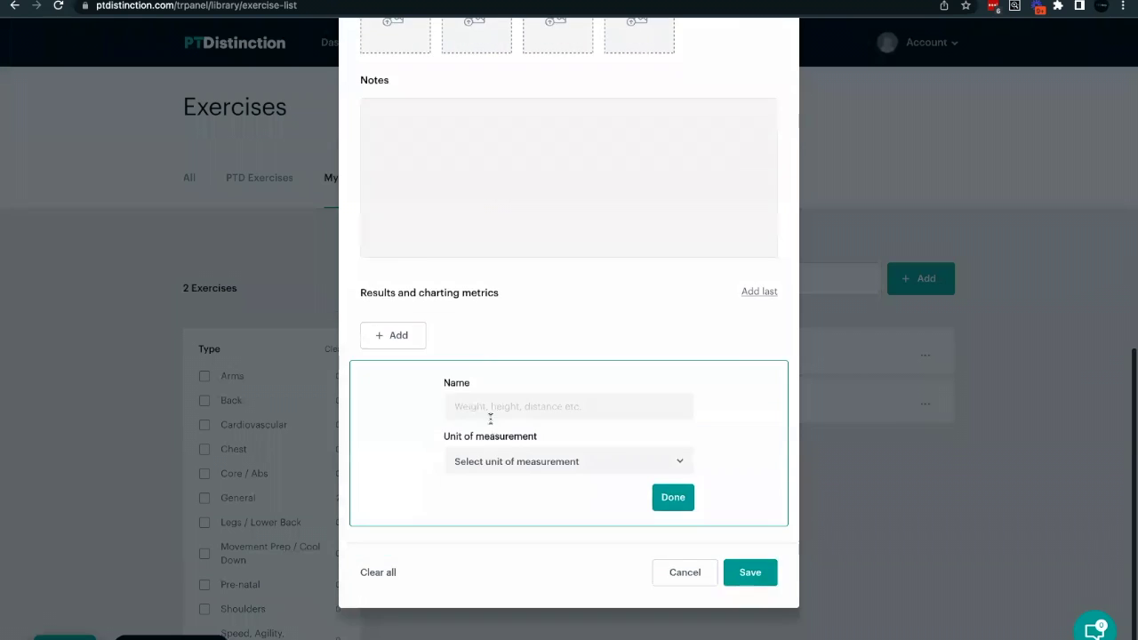
click(489, 406)
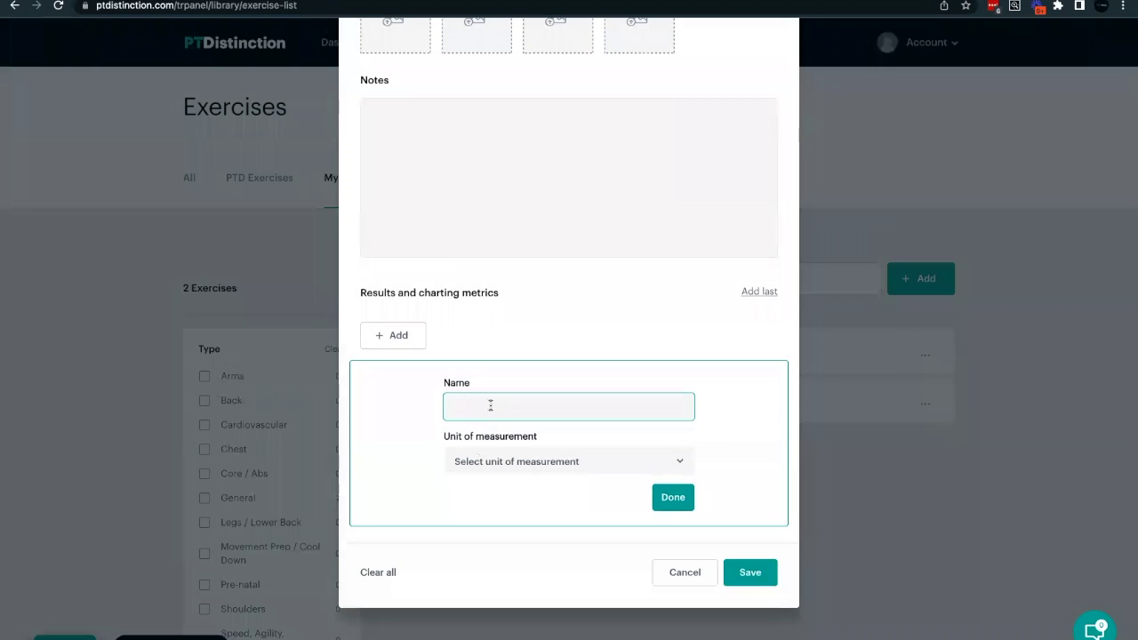
text(Weight)
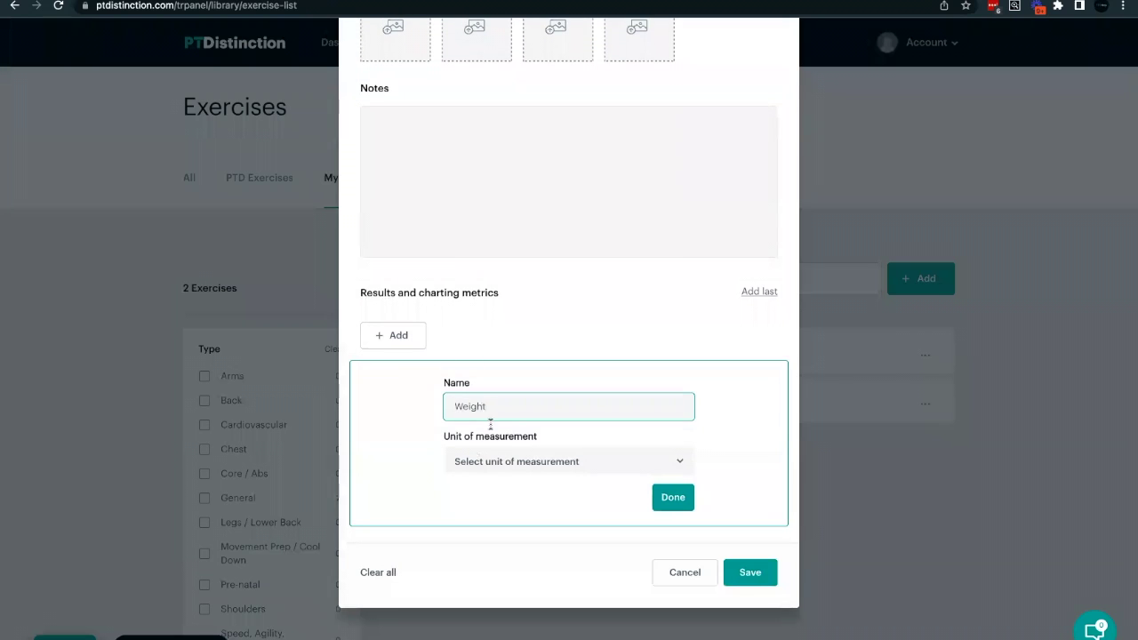
click(498, 462)
scroll(525, 370, down, 2)
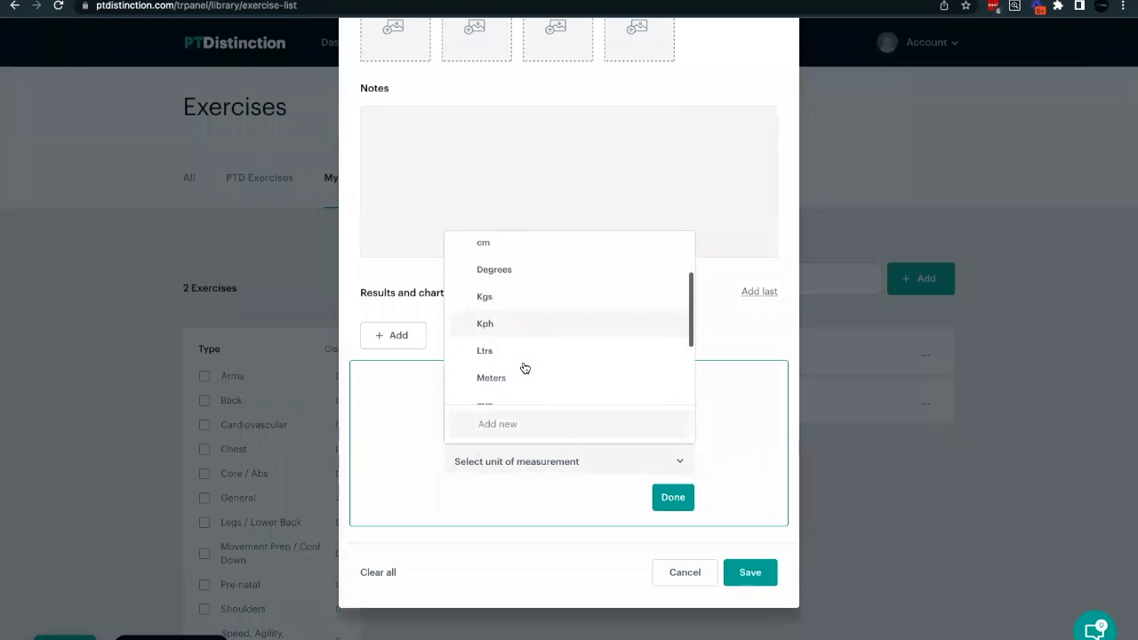
scroll(525, 369, up, 2)
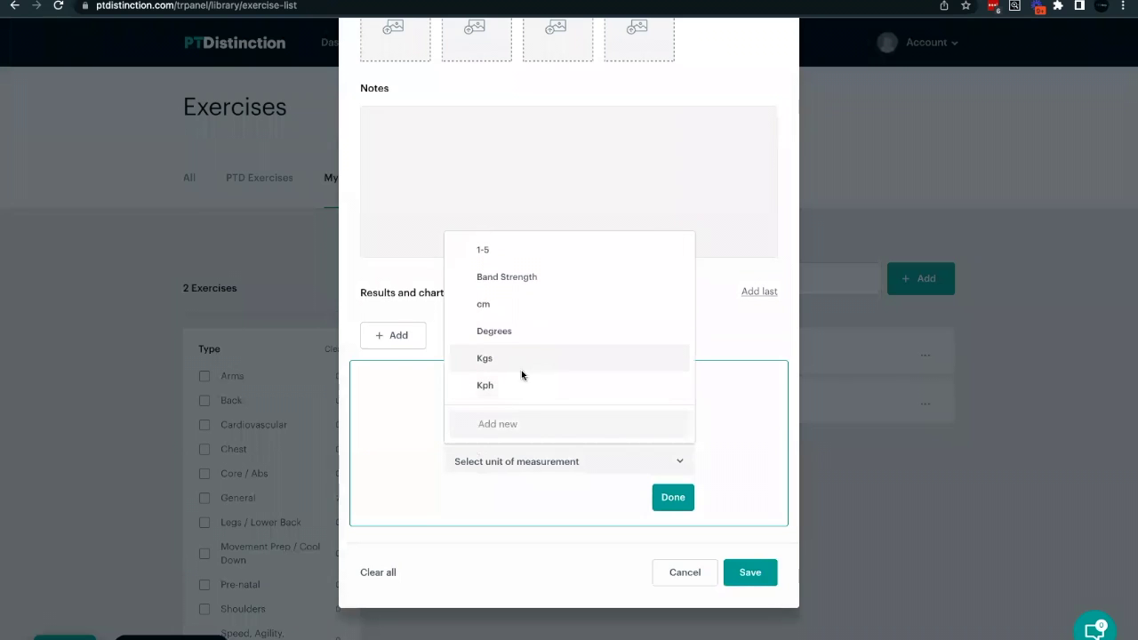
scroll(521, 374, down, 2)
click(514, 424)
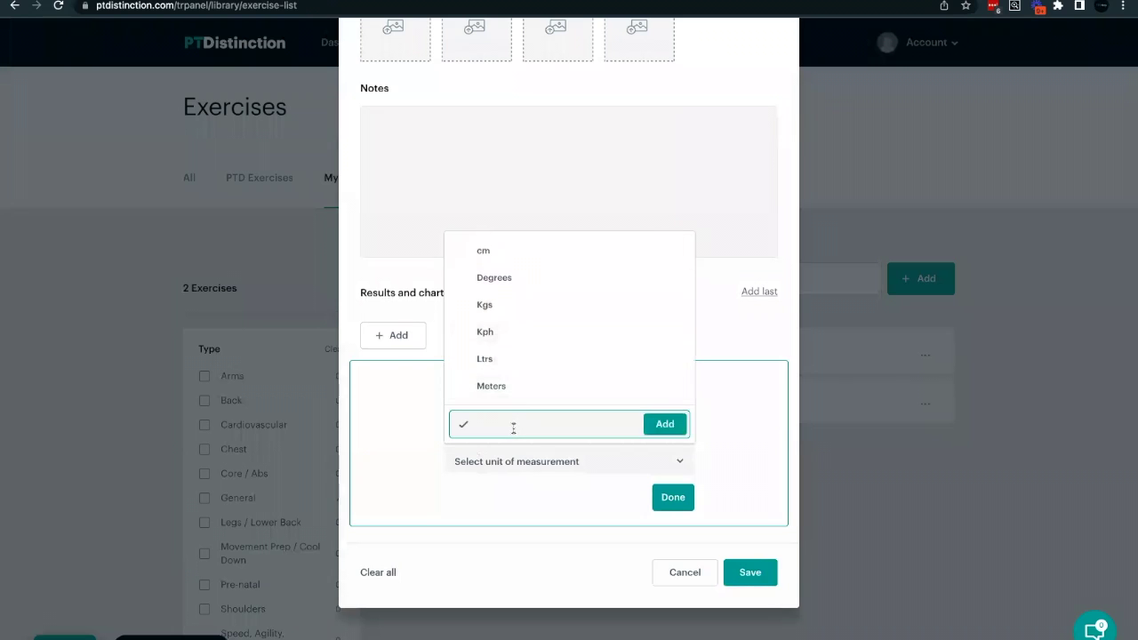
text(Lbs)
click(659, 426)
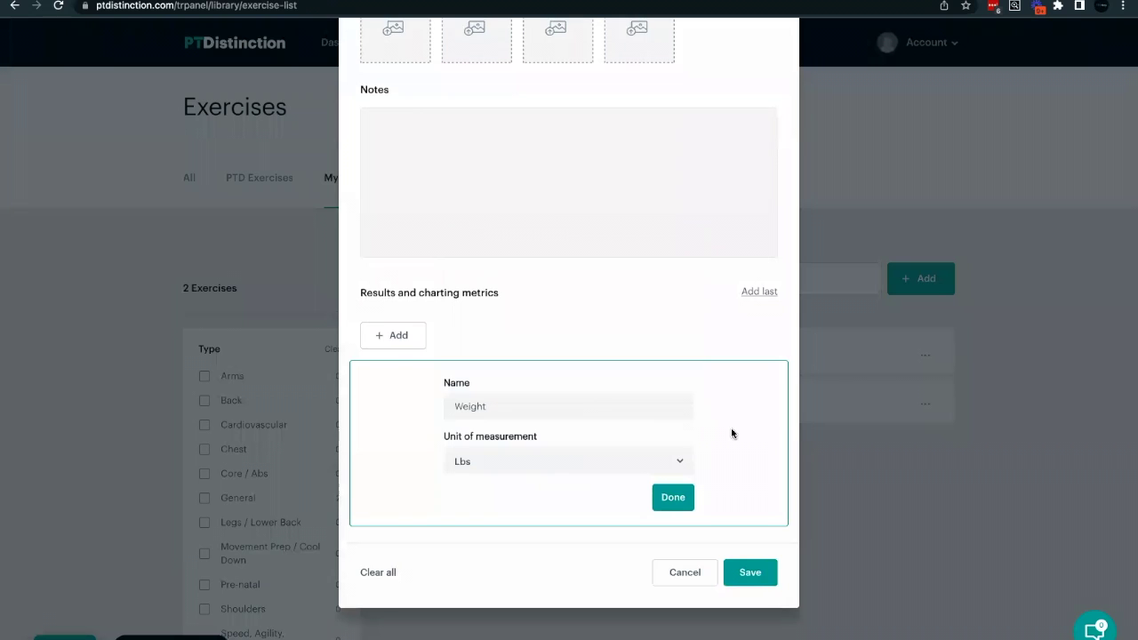
click(673, 498)
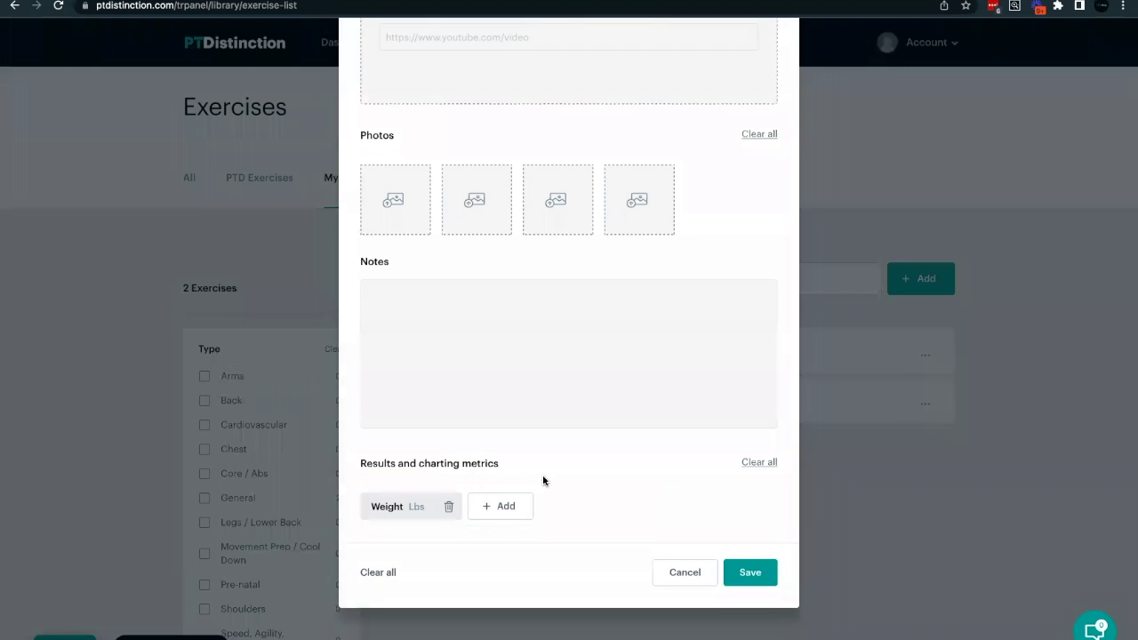
- Add a second metric named Reps measured in Reps, then save New Exercise
click(503, 509)
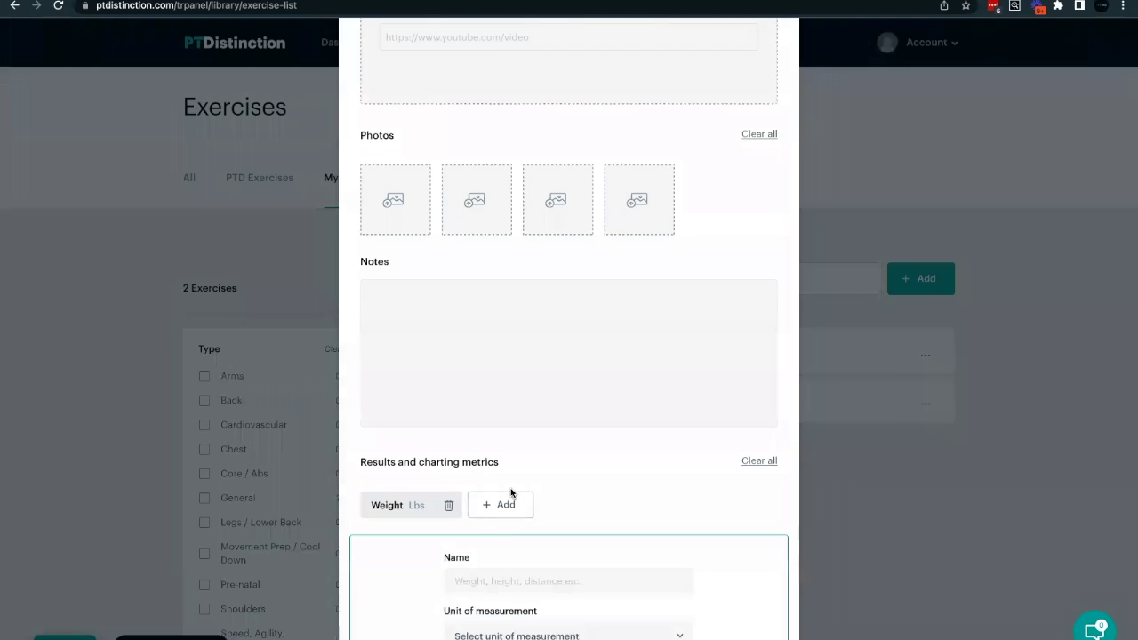
click(497, 583)
scroll(497, 583, down, 3)
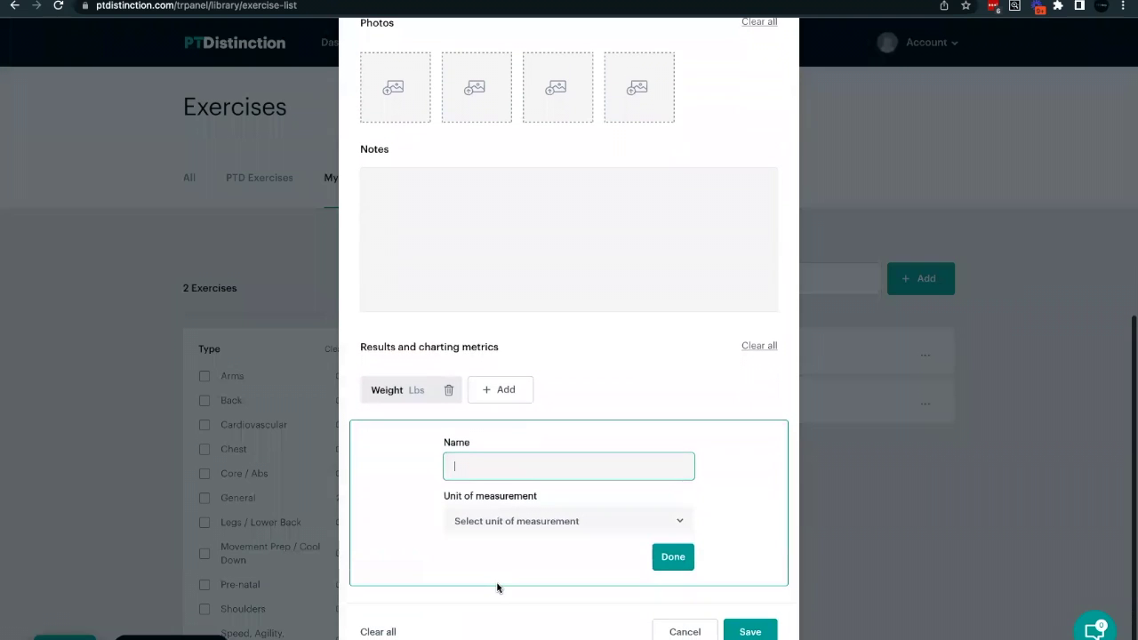
text(Reps)
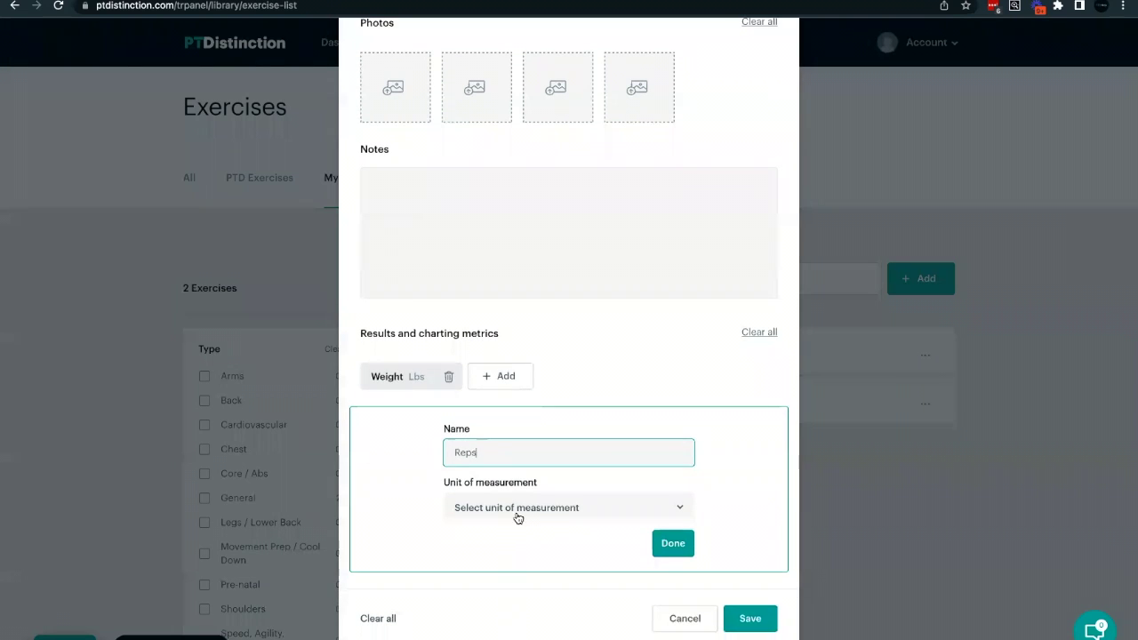
click(527, 503)
scroll(538, 350, down, 3)
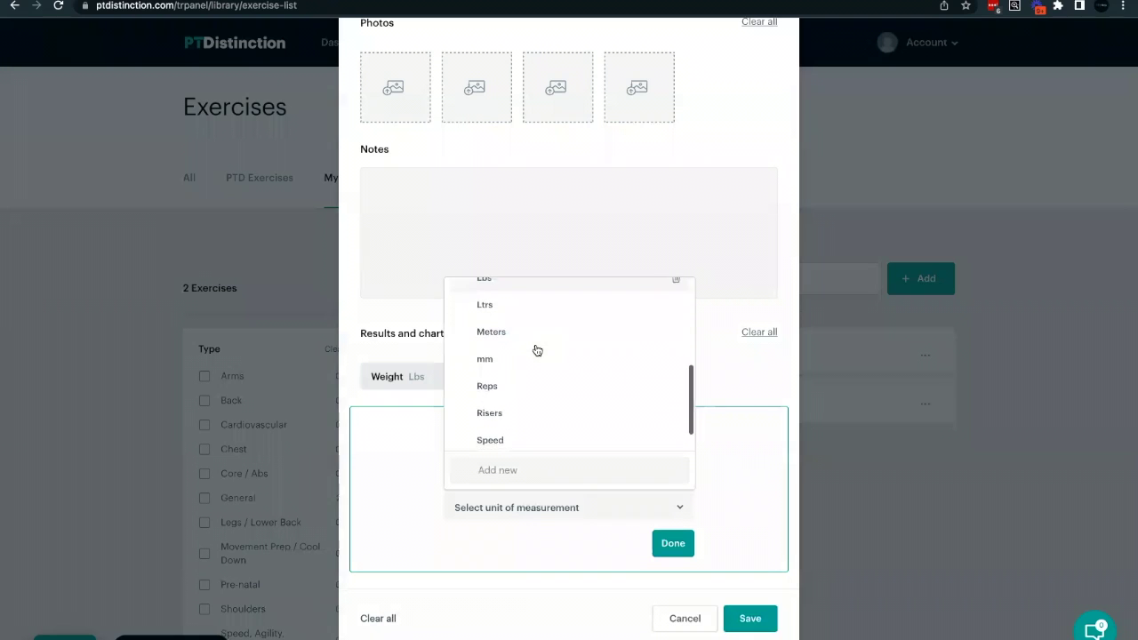
click(533, 384)
click(673, 542)
scroll(651, 499, up, 5)
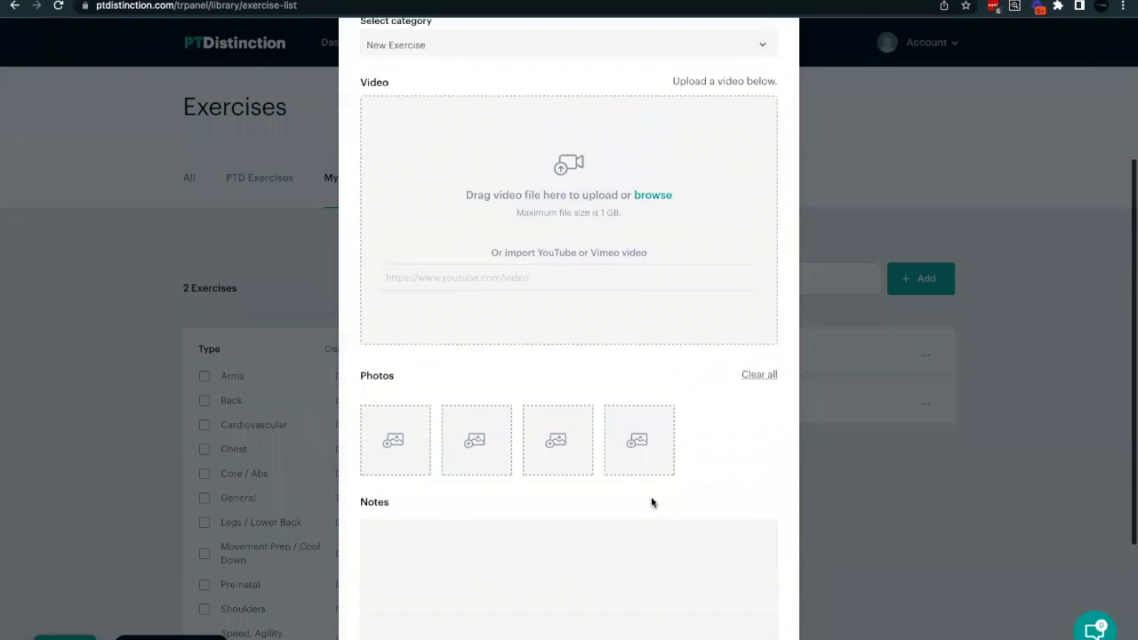
scroll(651, 499, down, 5)
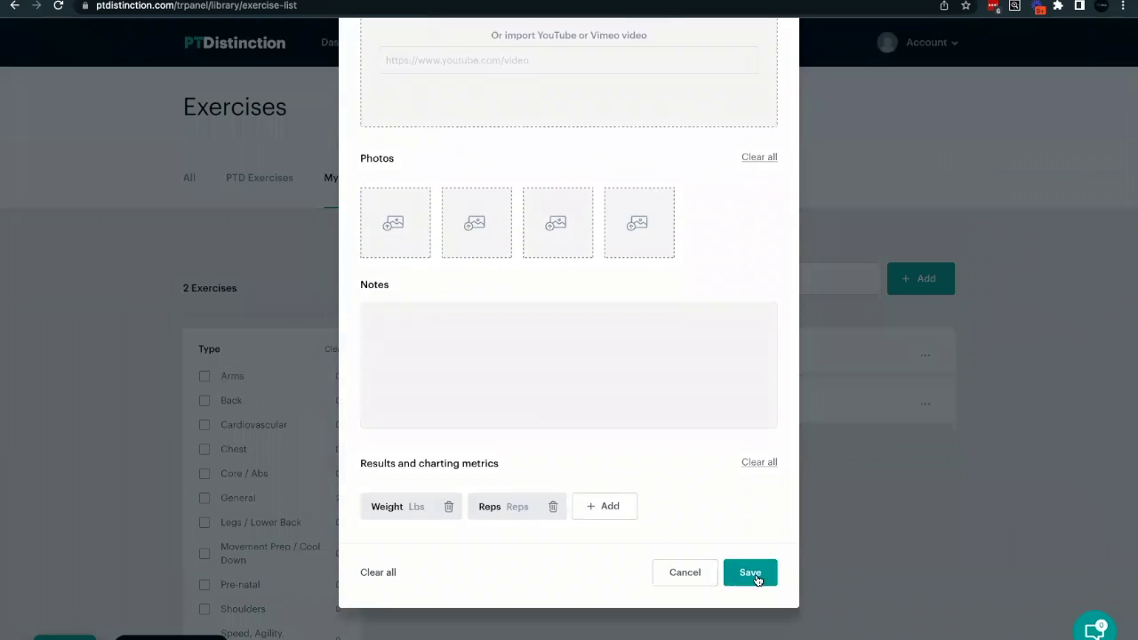
click(752, 578)
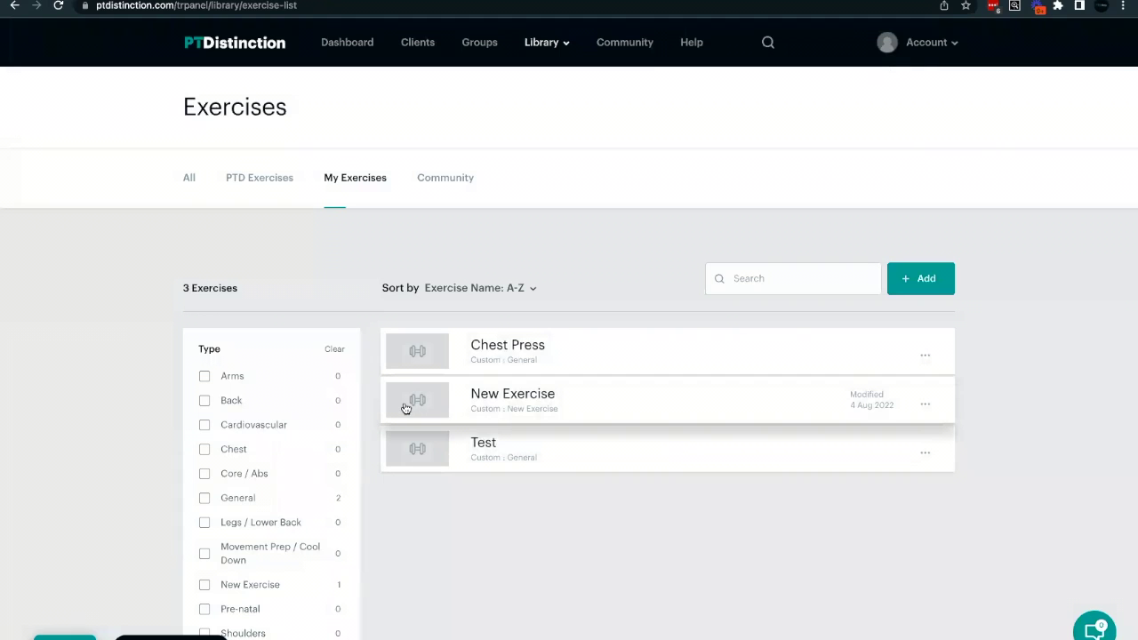
- Open and then dismiss the options menu for the New Exercise row
click(926, 405)
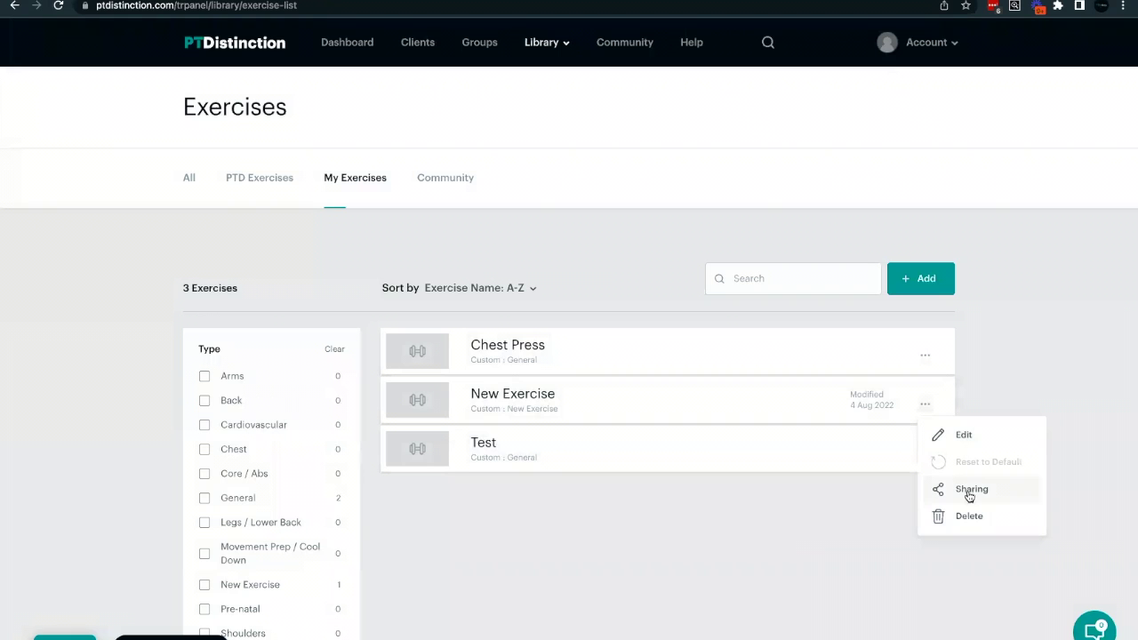
click(622, 231)
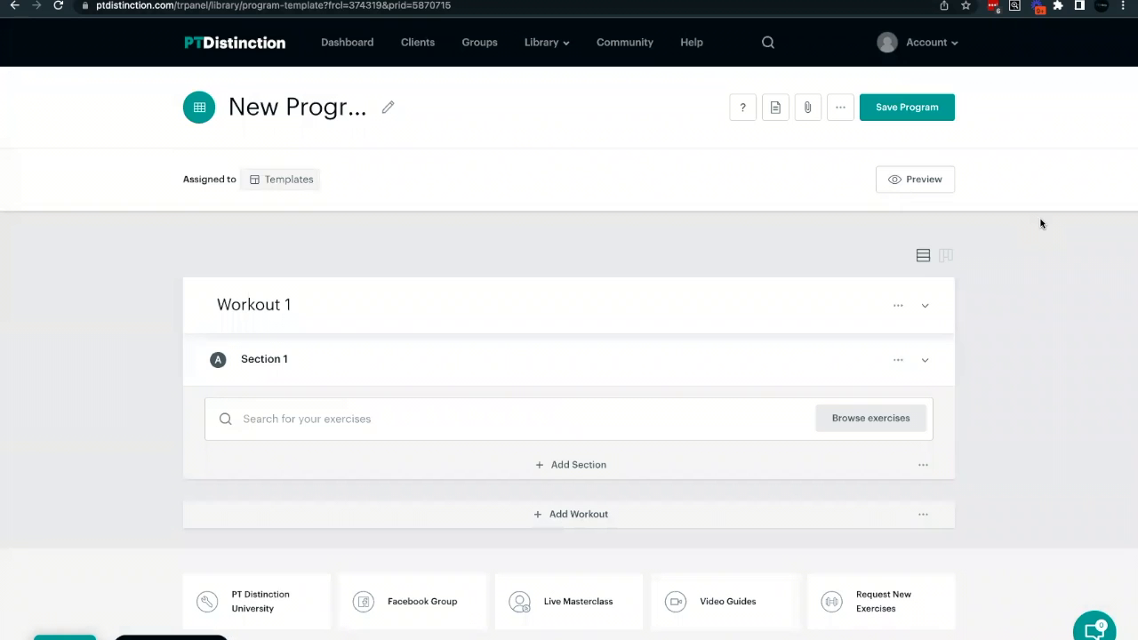
- Browse Custom exercises and add Chest Fly—Cable—Low Pulley—Flat Bench—Bilateral to Workout 1
click(867, 423)
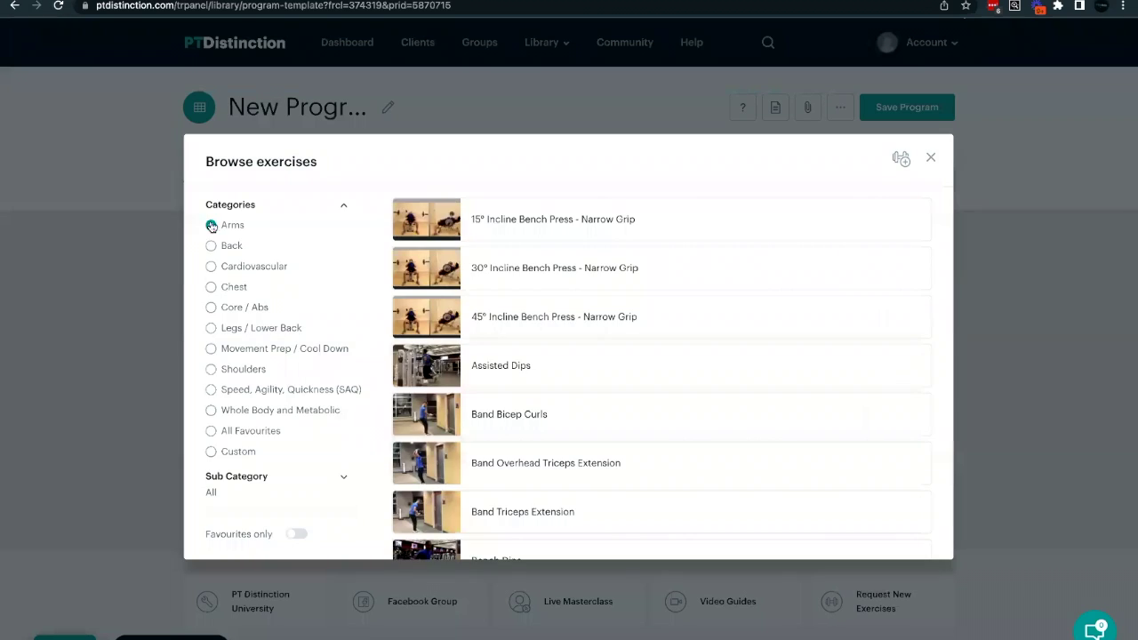
click(211, 452)
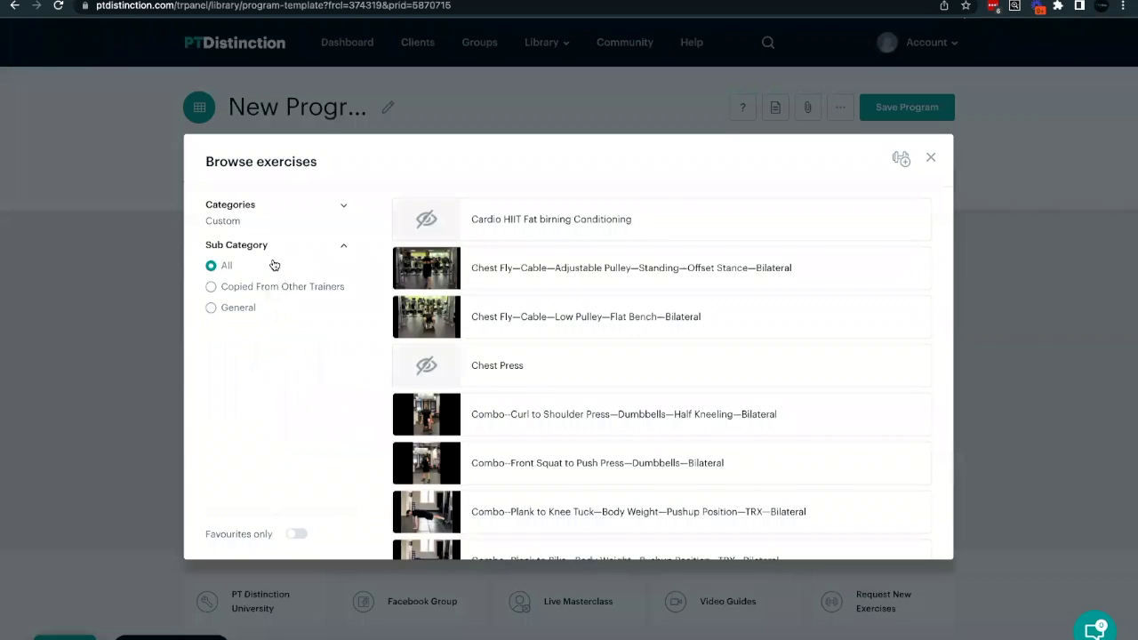
click(211, 287)
click(212, 307)
click(210, 265)
scroll(576, 358, down, 1)
scroll(576, 358, down, 4)
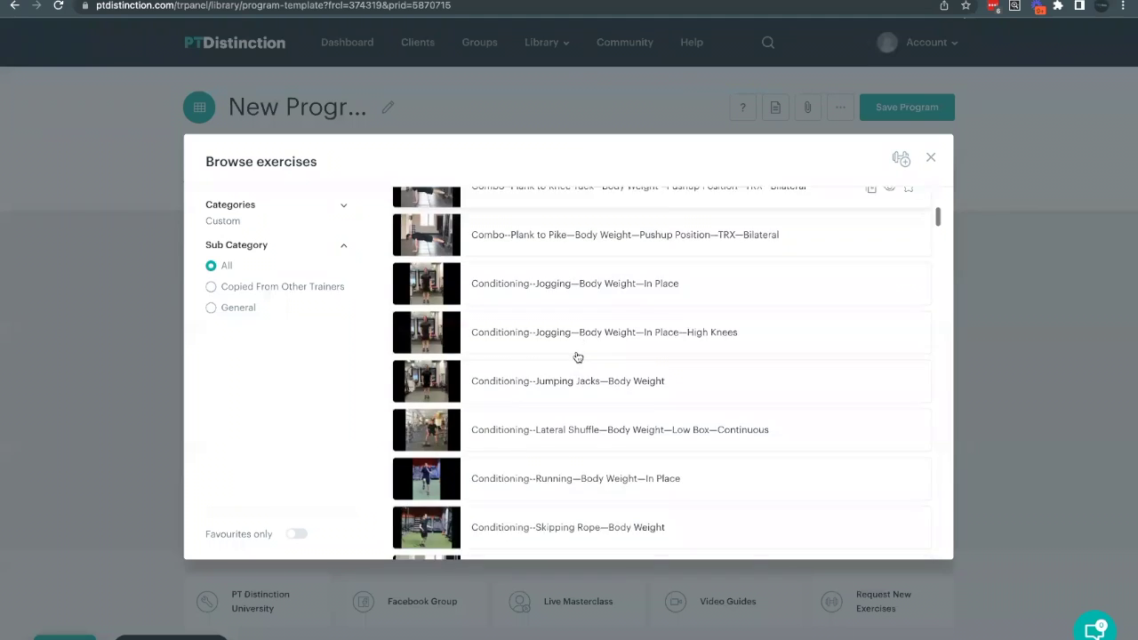
scroll(576, 358, up, 5)
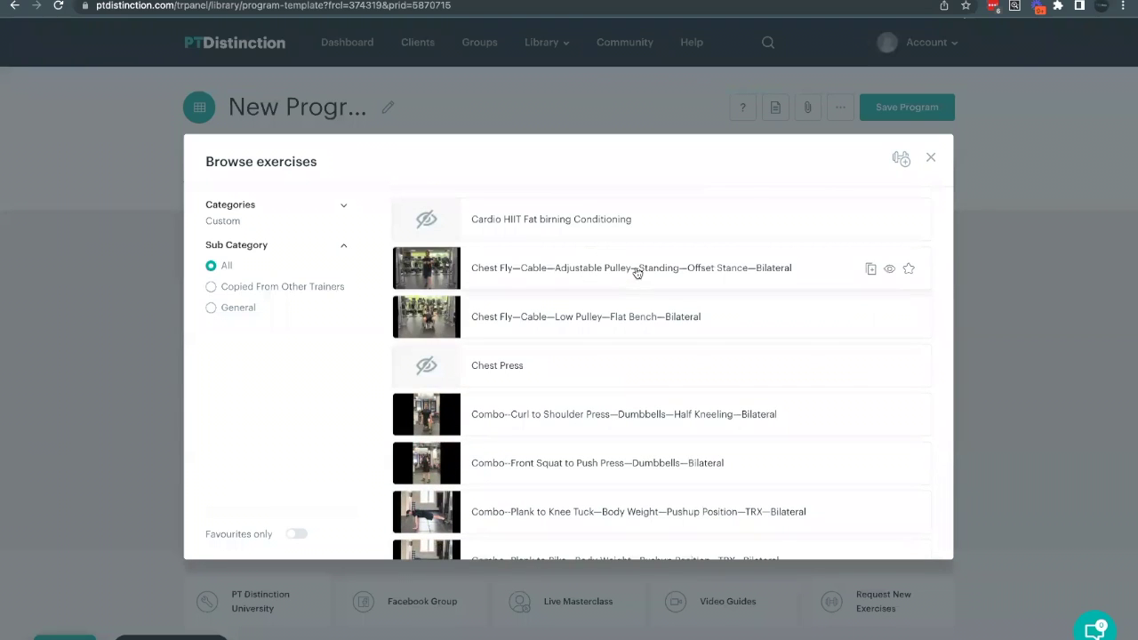
scroll(699, 307, down, 1)
click(703, 261)
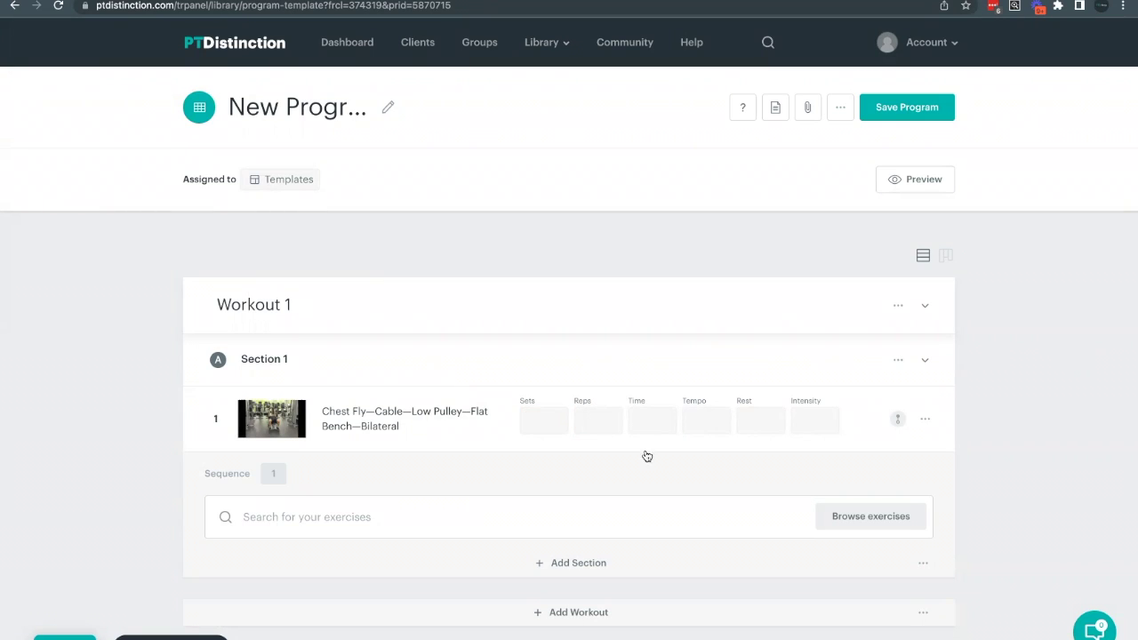
- Search 'New' and add New Exercise as Workout 1's second exercise
click(331, 517)
text(New)
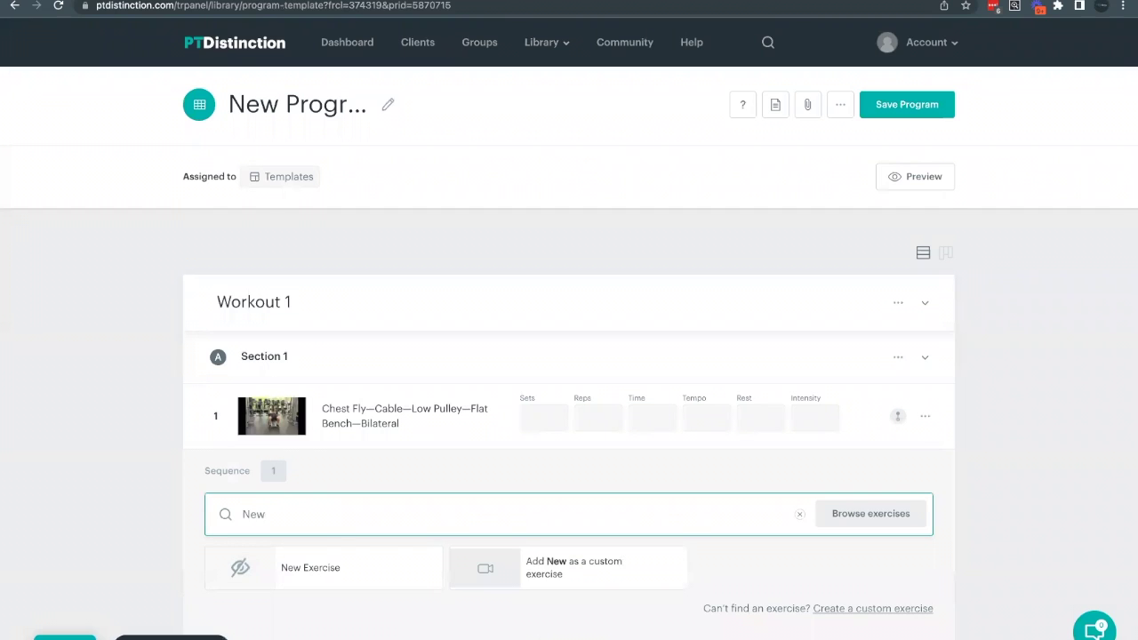
click(330, 579)
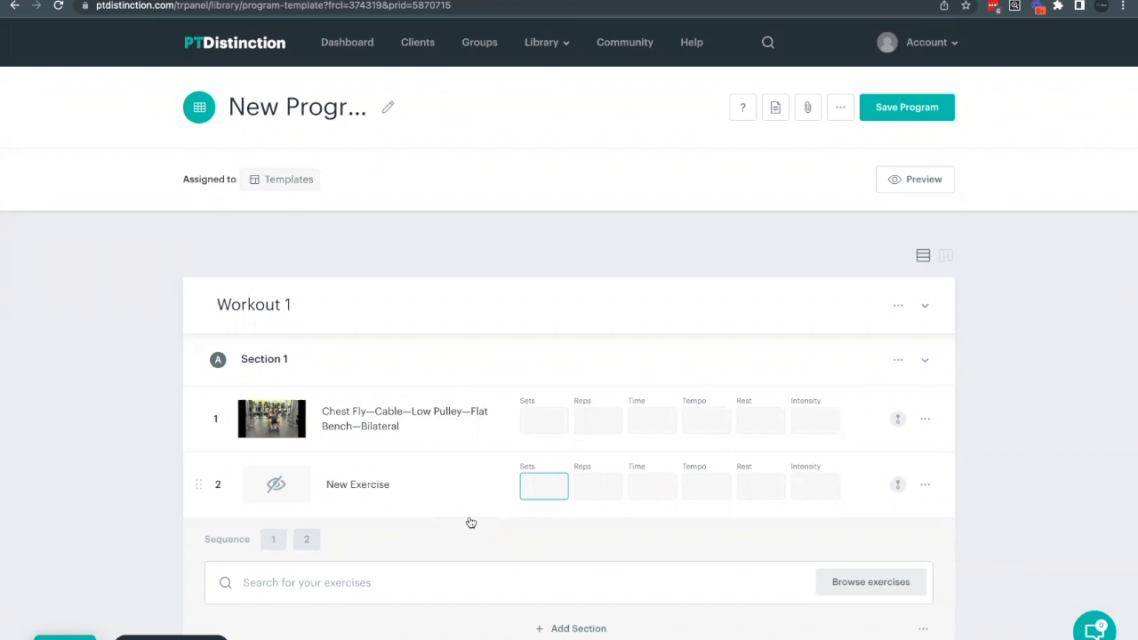
- Search the exercise library for 'Old e', which finds no match
click(401, 585)
text(Old ec)
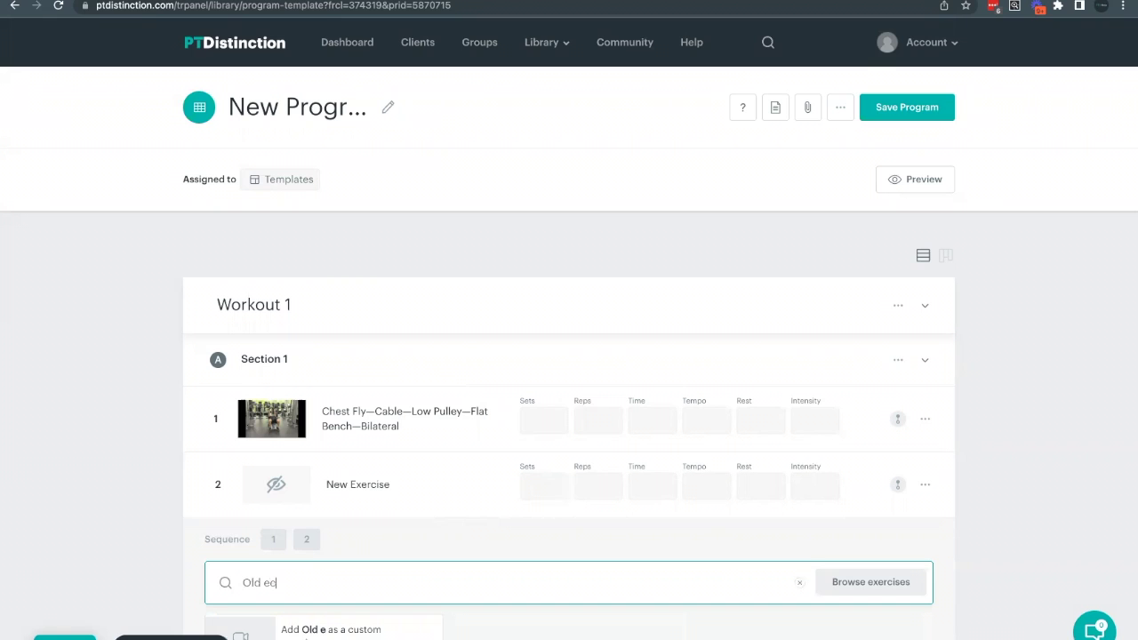
key(BackSpace)
scroll(447, 500, down, 2)
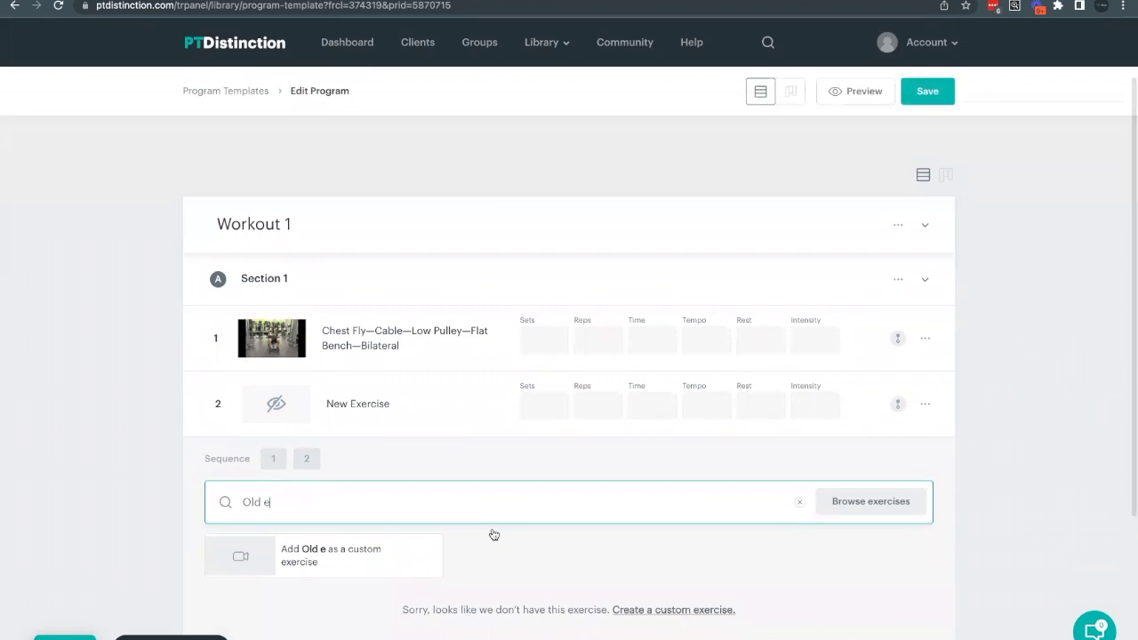
- Add Old e as custom exercise 3 and open its Edit custom exercise form
click(300, 558)
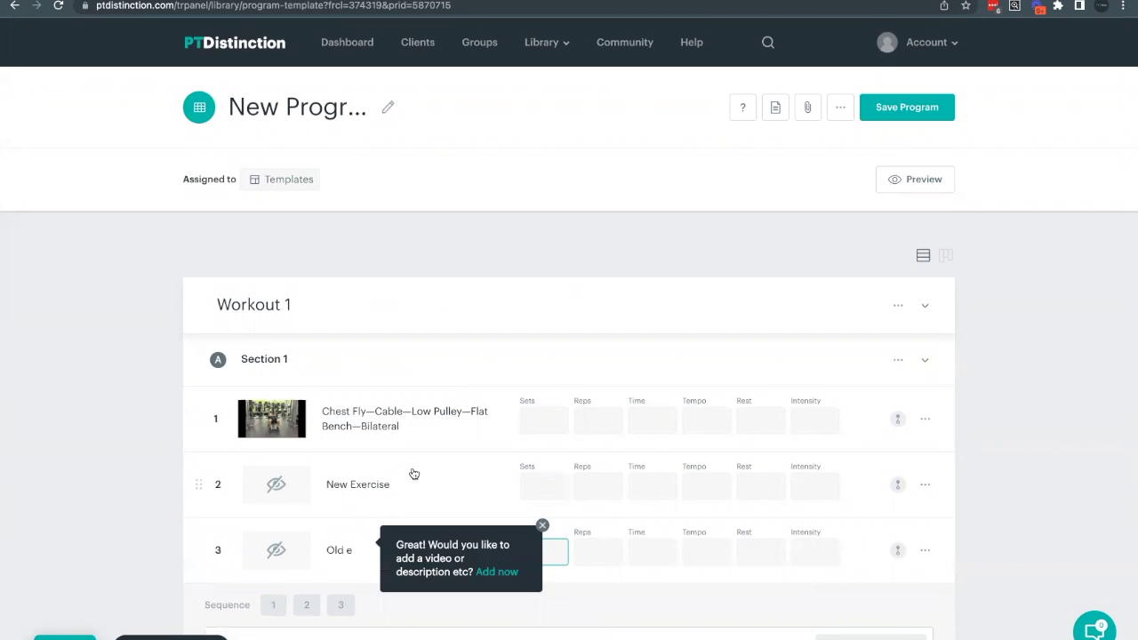
scroll(411, 473, down, 1)
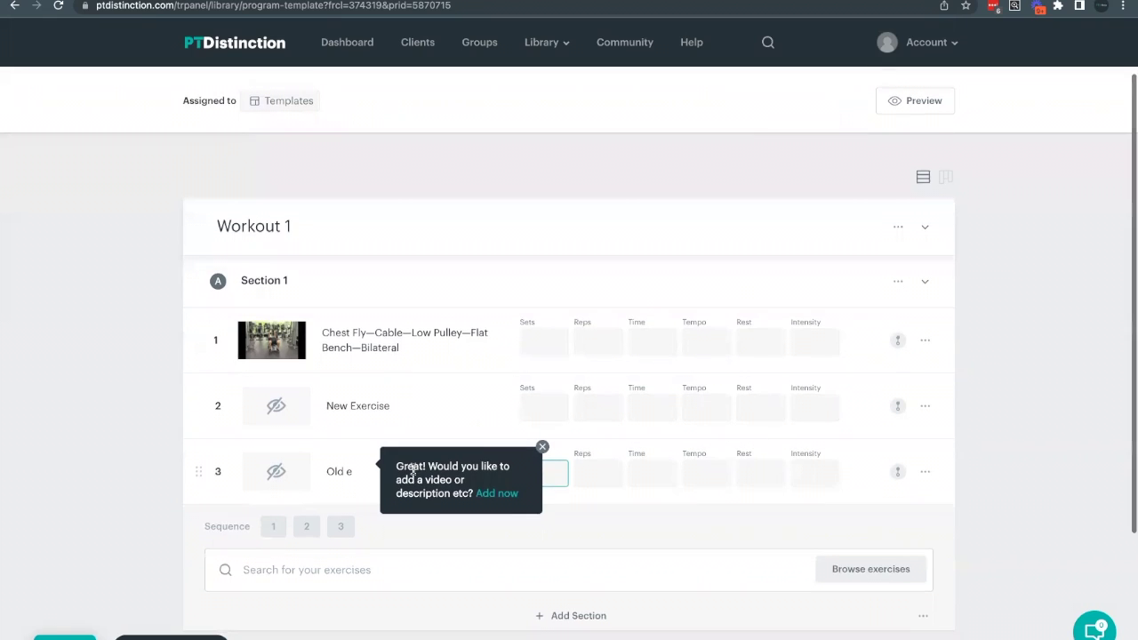
scroll(412, 473, down, 1)
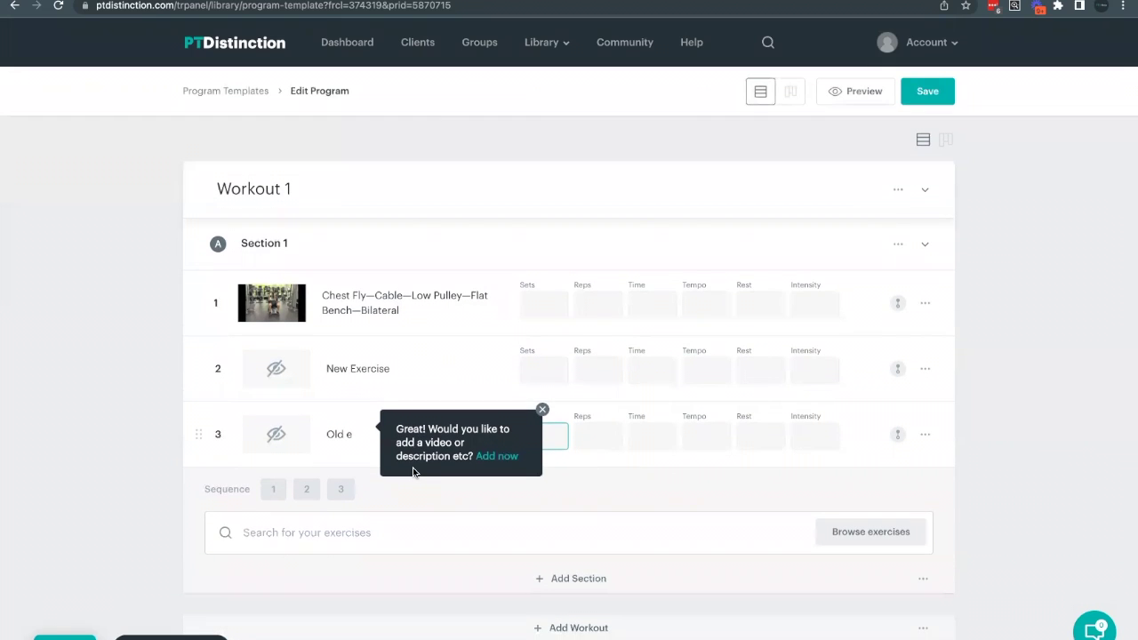
mouse_move(559, 56)
click(498, 457)
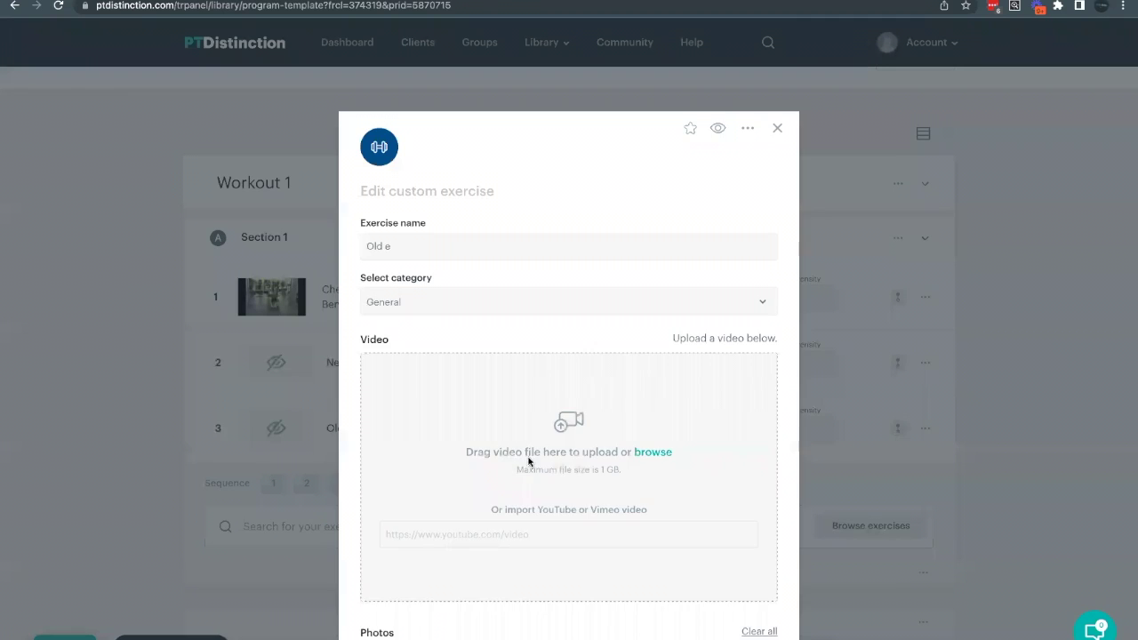
scroll(675, 472, down, 4)
scroll(675, 472, down, 2)
scroll(673, 470, up, 6)
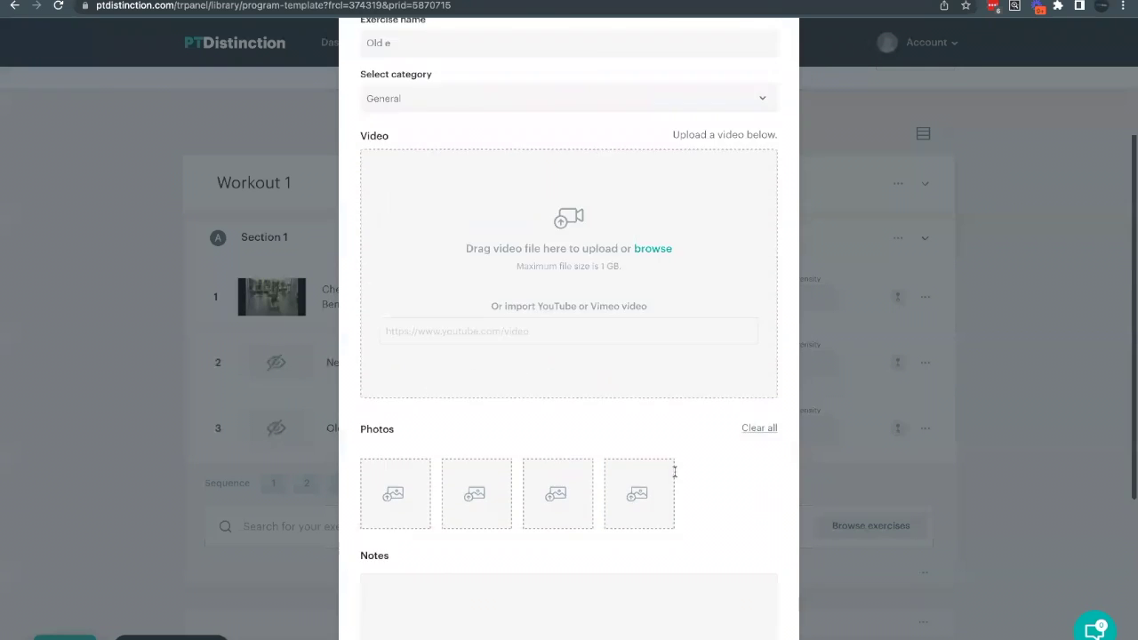